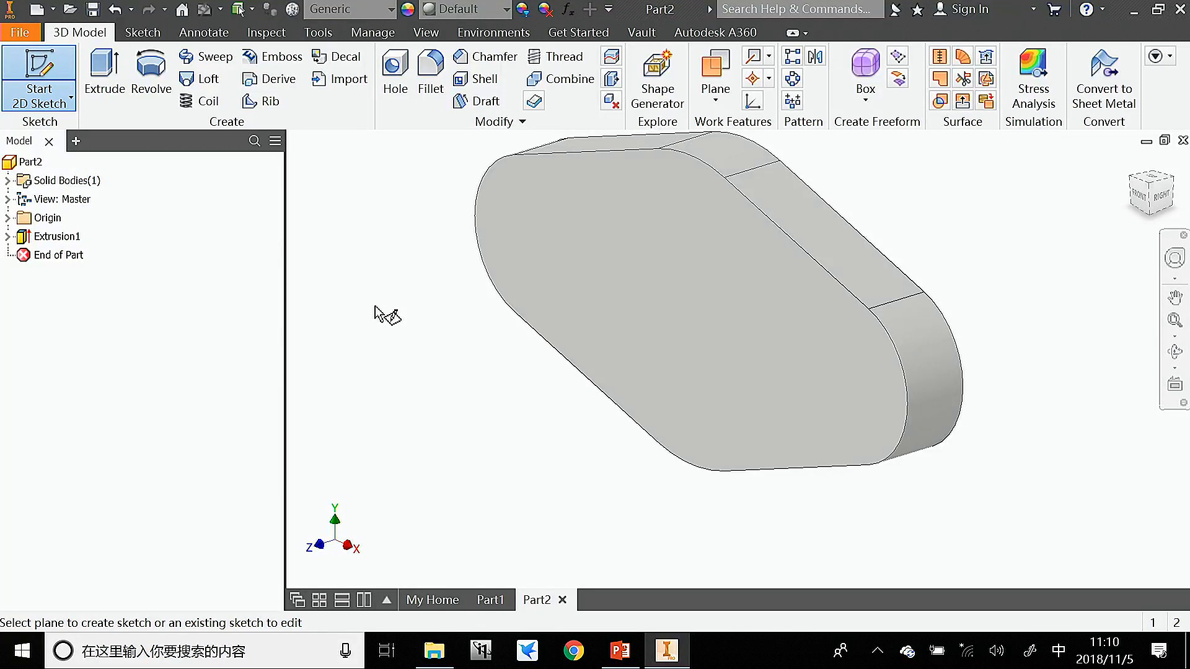
# Start a sketch on the plate's front face and draw a circle about 79 mm in diameter centred on the origin
pyautogui.click(643, 293)
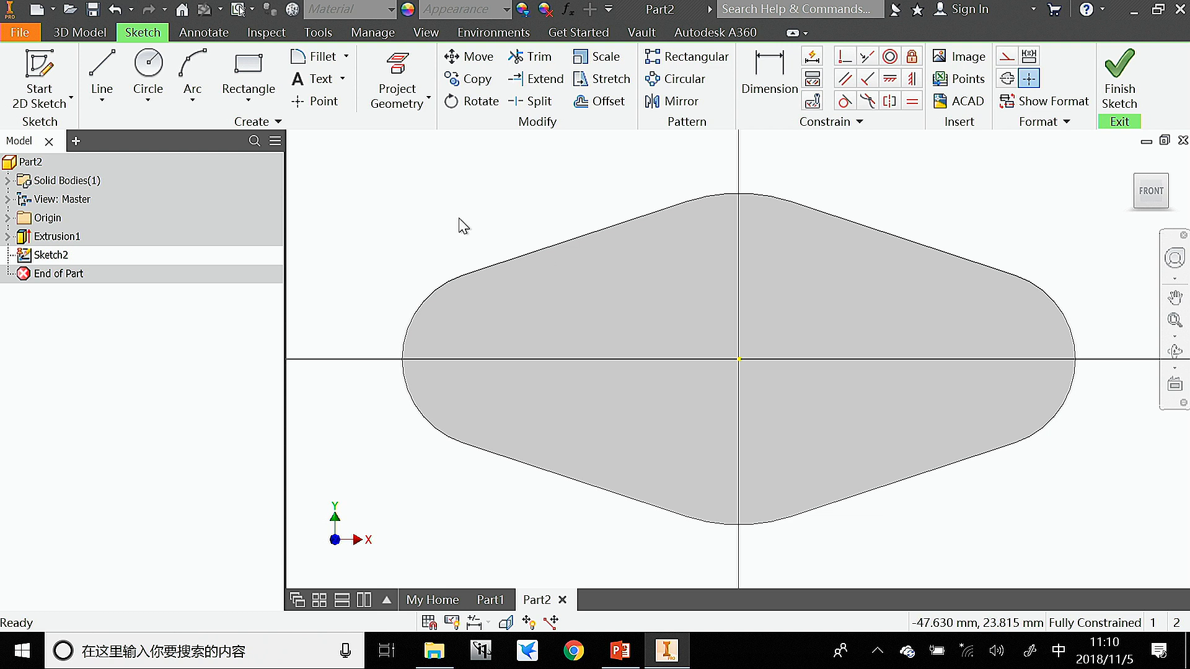
pyautogui.click(148, 66)
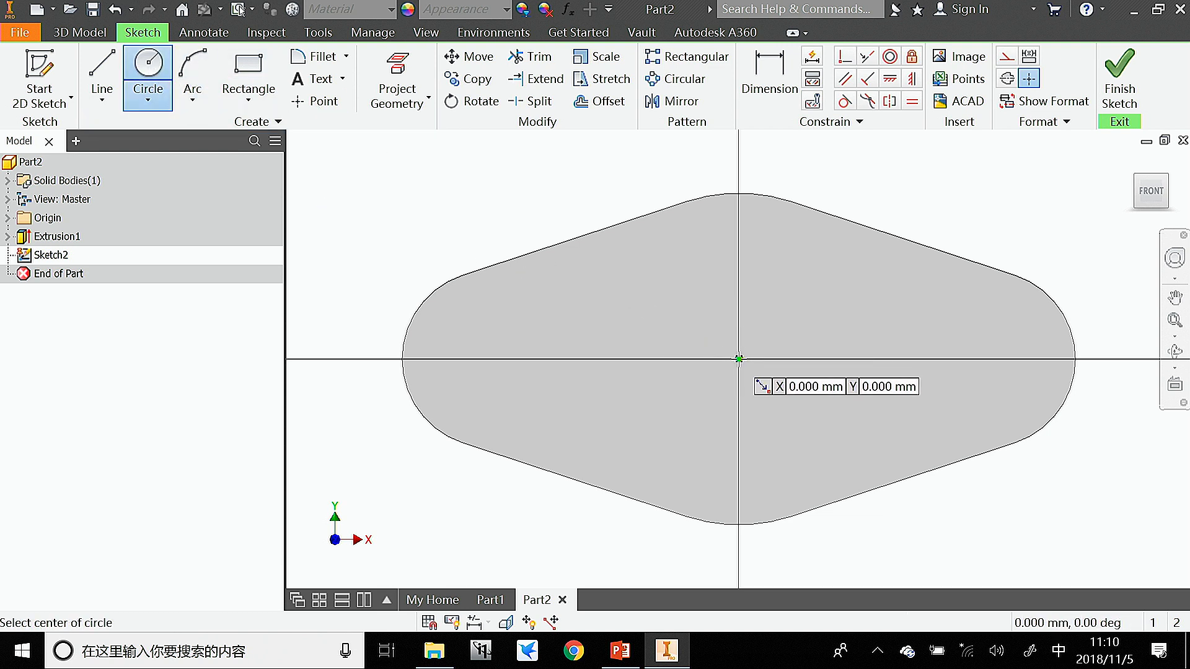
pyautogui.click(738, 359)
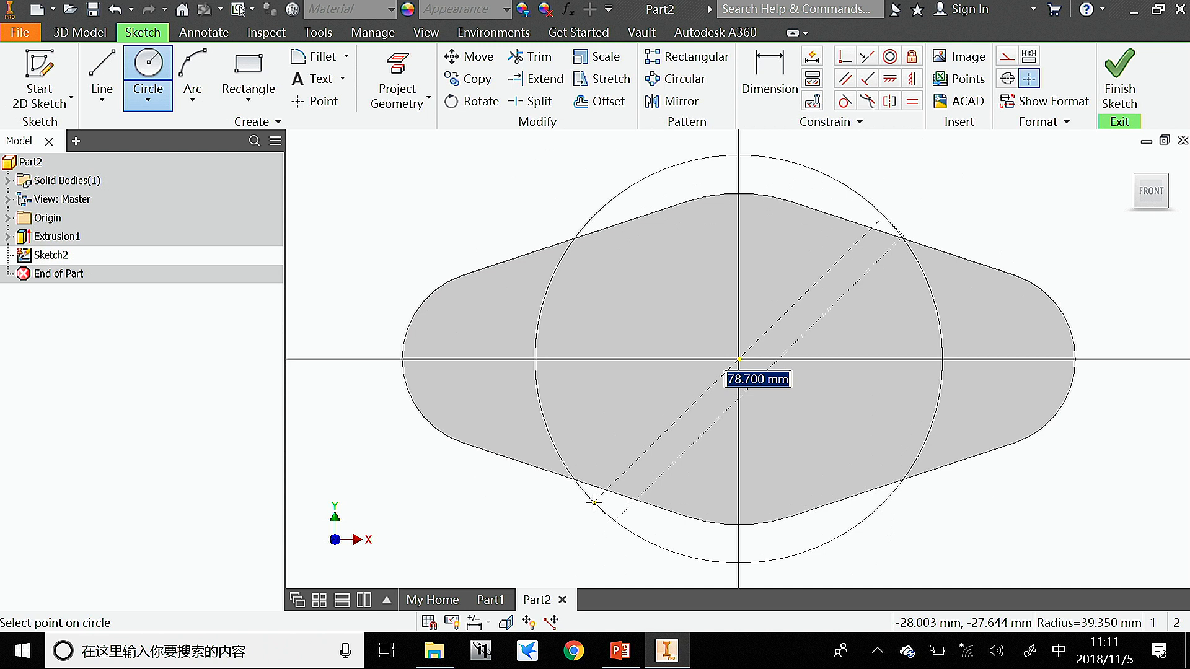
pyautogui.click(594, 502)
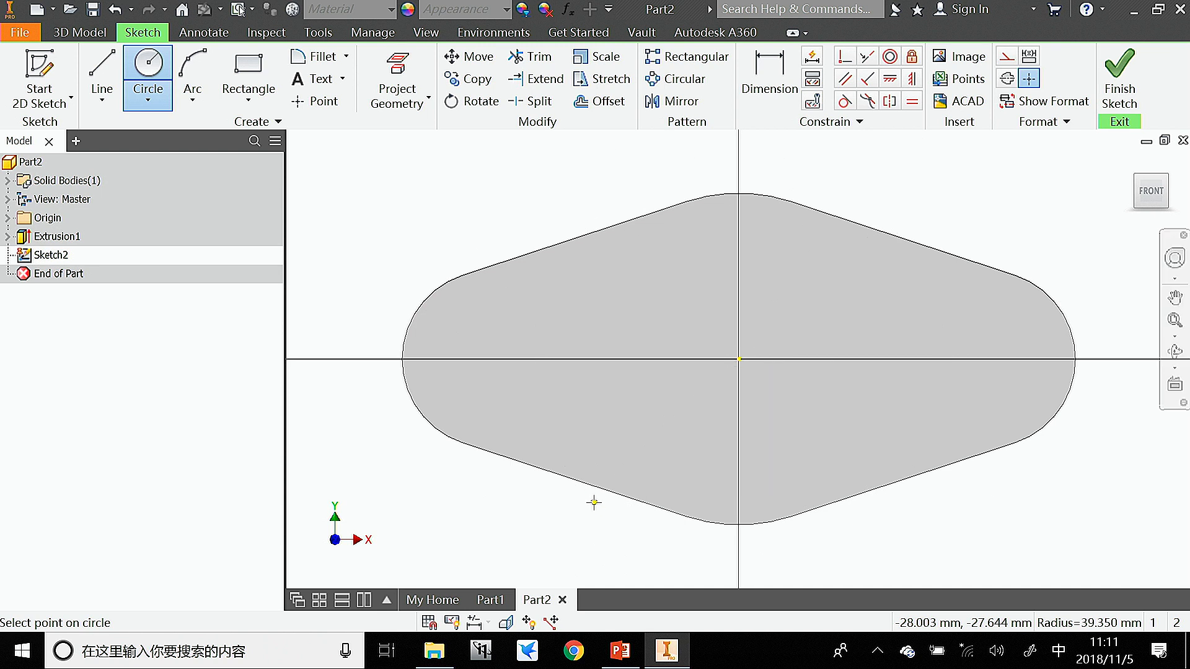
# Dimension the circle's diameter and set it to 64 mm
pyautogui.click(776, 77)
pyautogui.click(864, 198)
pyautogui.click(915, 177)
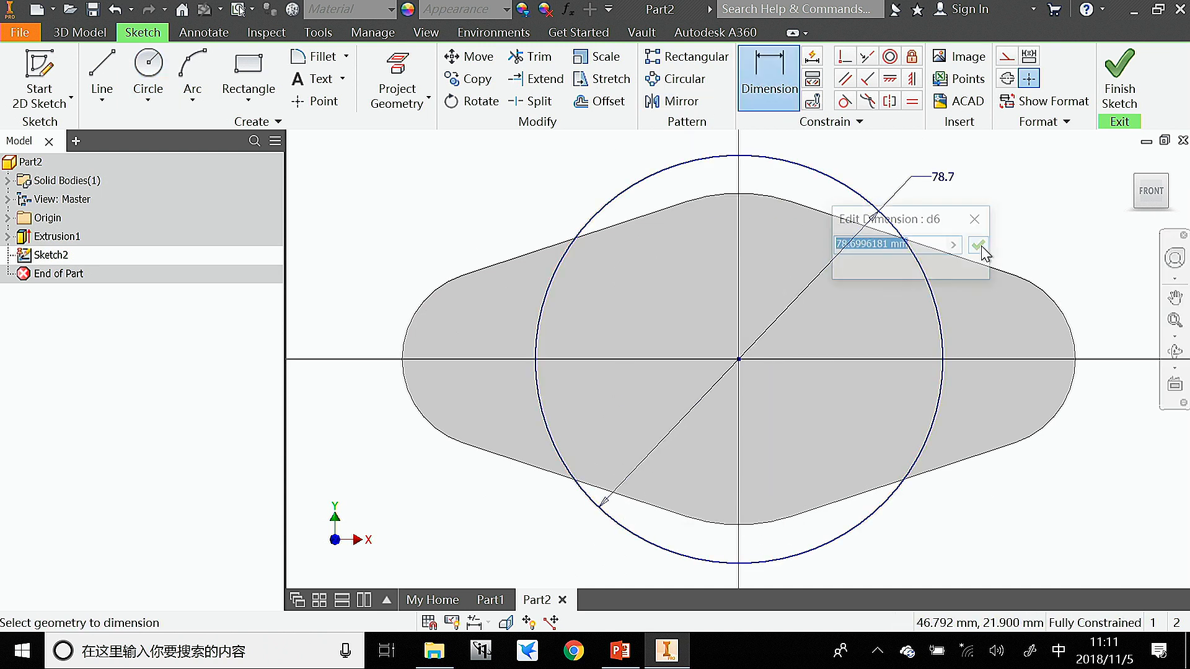
pyautogui.write('6')
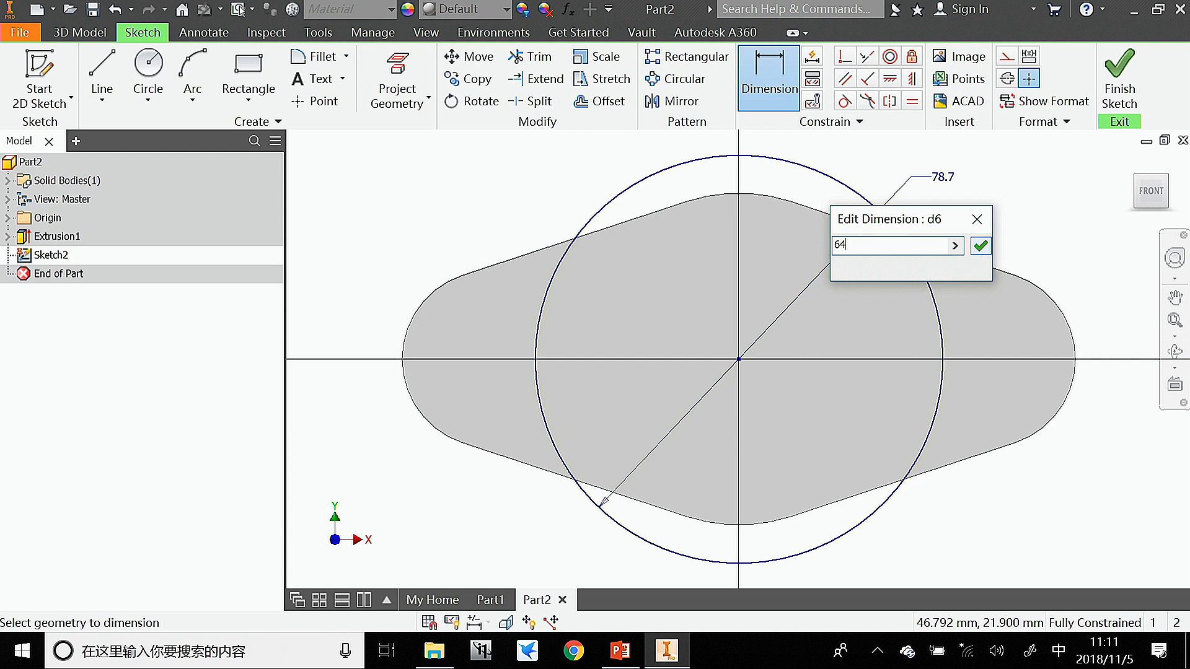
pyautogui.write('4')
pyautogui.press('Return')
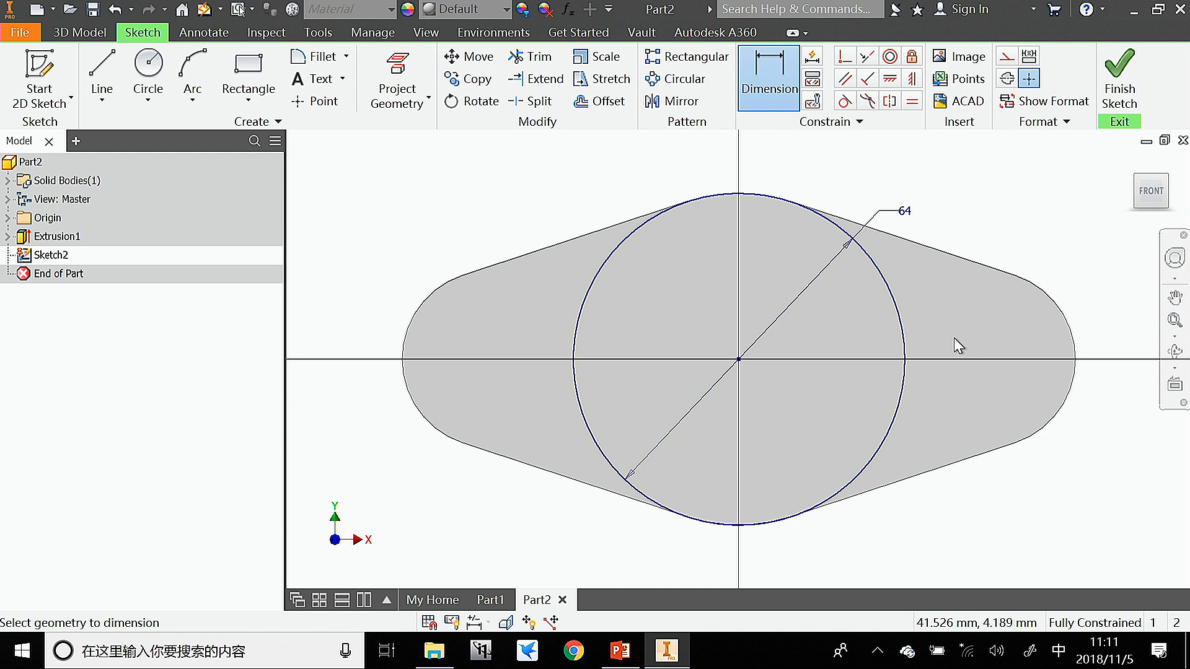
# Check the diameter callouts on the reference drawing slide in PowerPoint and review the circle's diameter dimension in Inventor
pyautogui.click(621, 651)
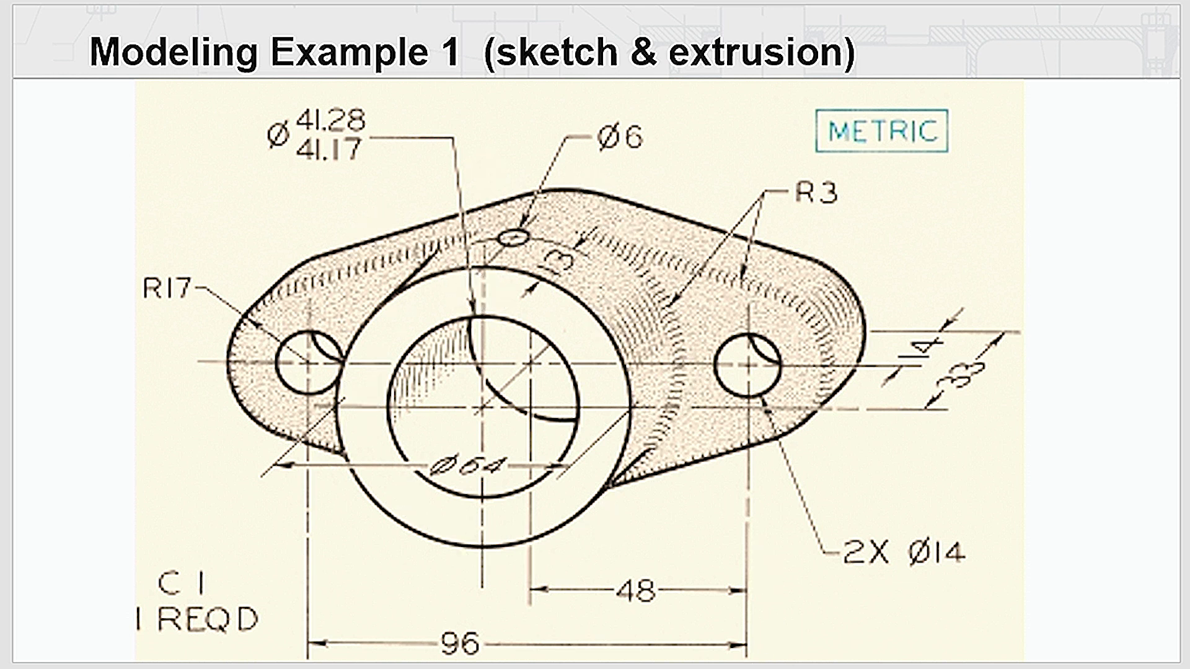
pyautogui.click(667, 660)
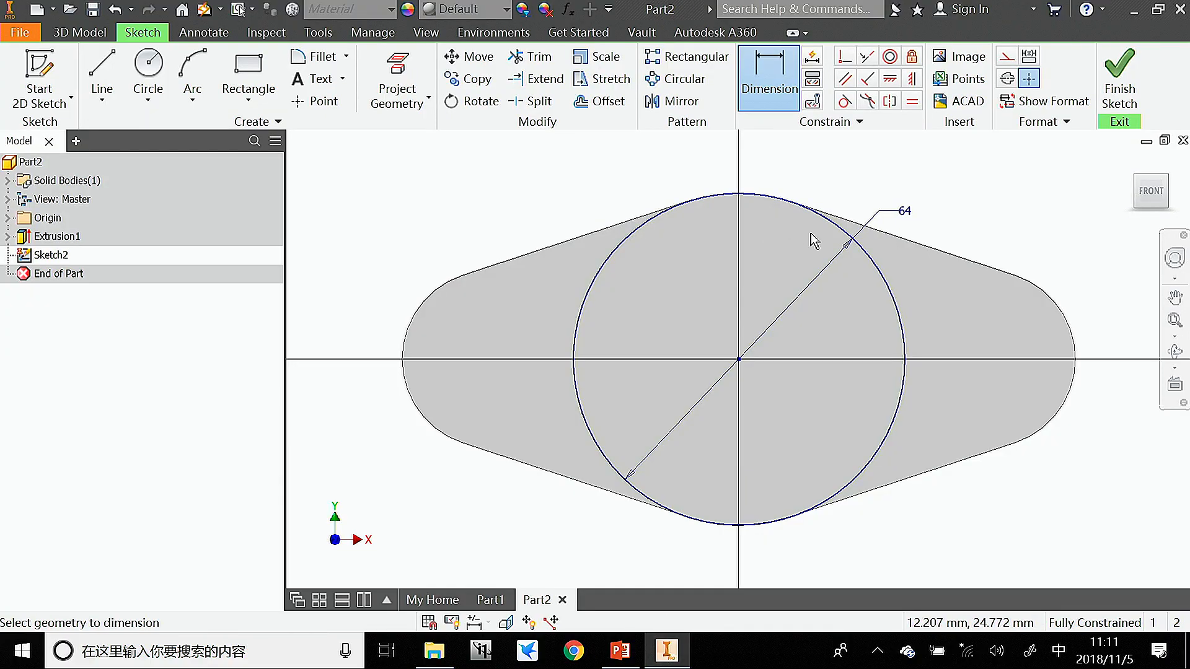
pyautogui.click(907, 214)
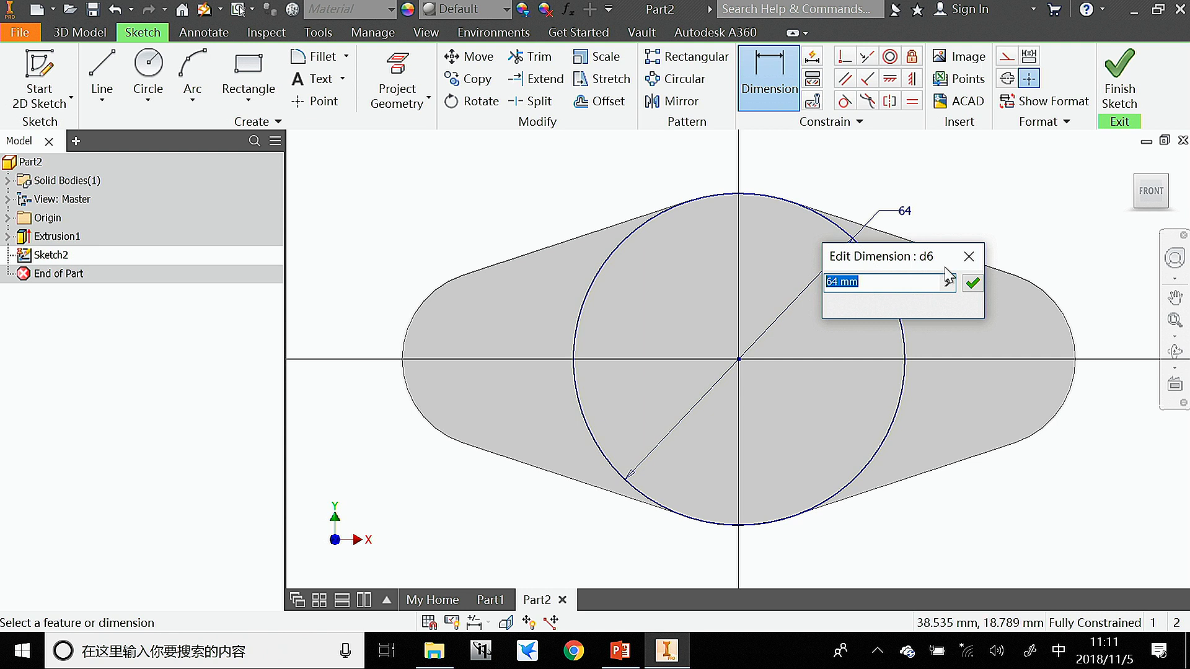
pyautogui.click(972, 282)
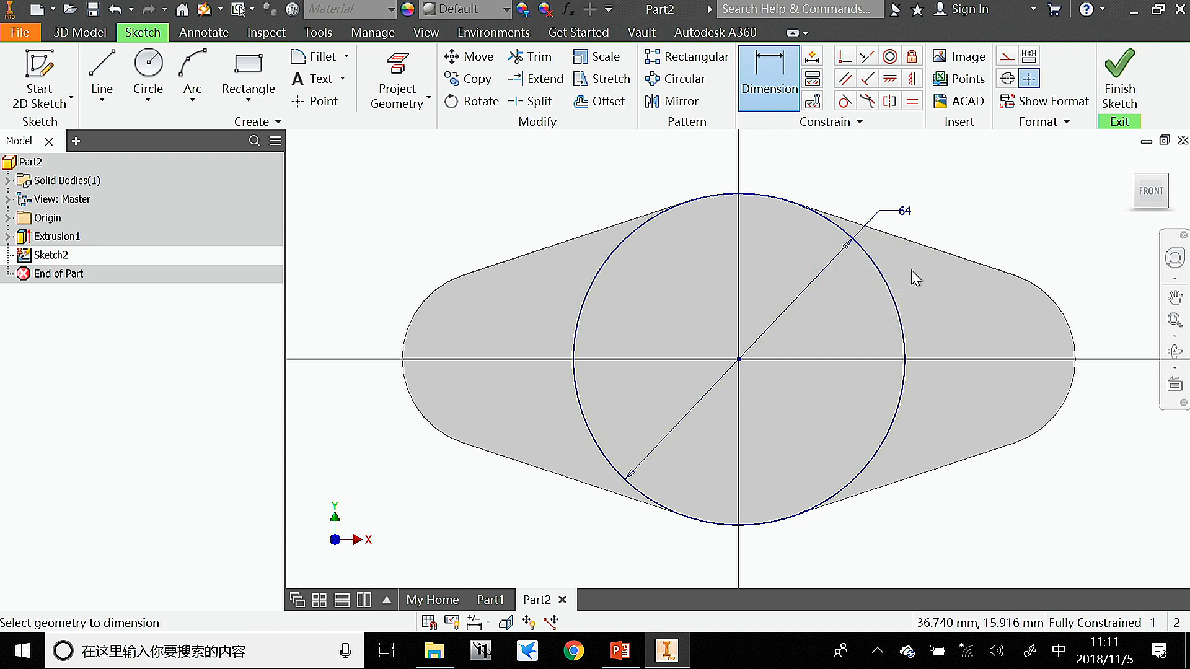
pyautogui.click(895, 220)
pyautogui.click(971, 278)
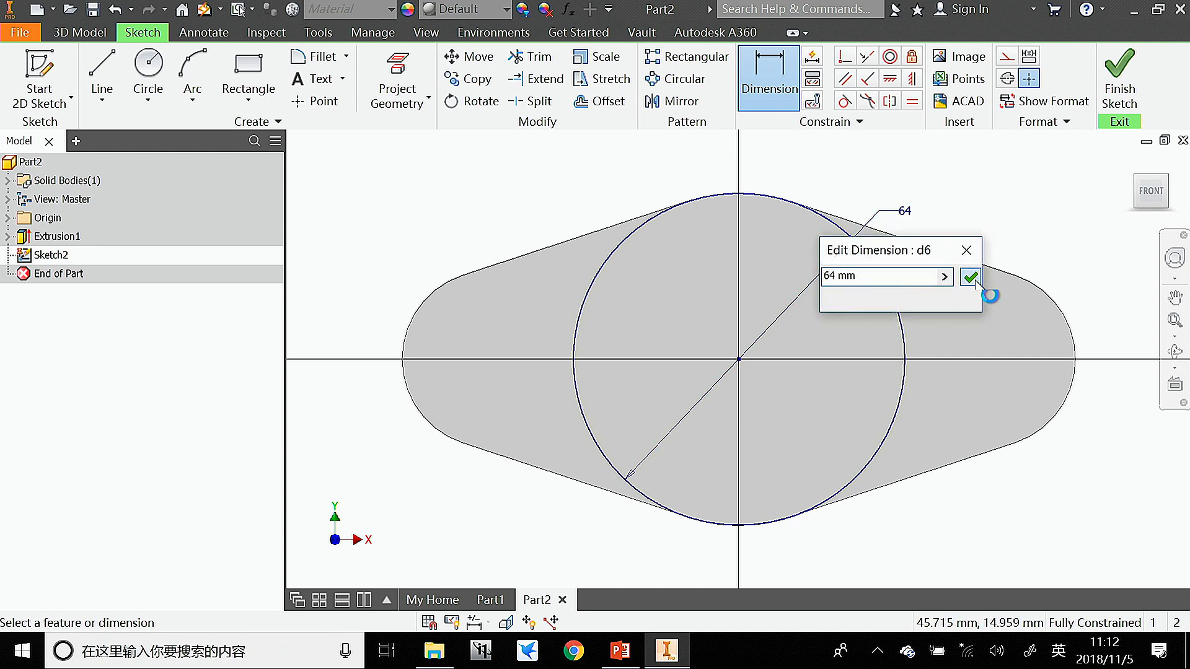
pyautogui.press('Escape')
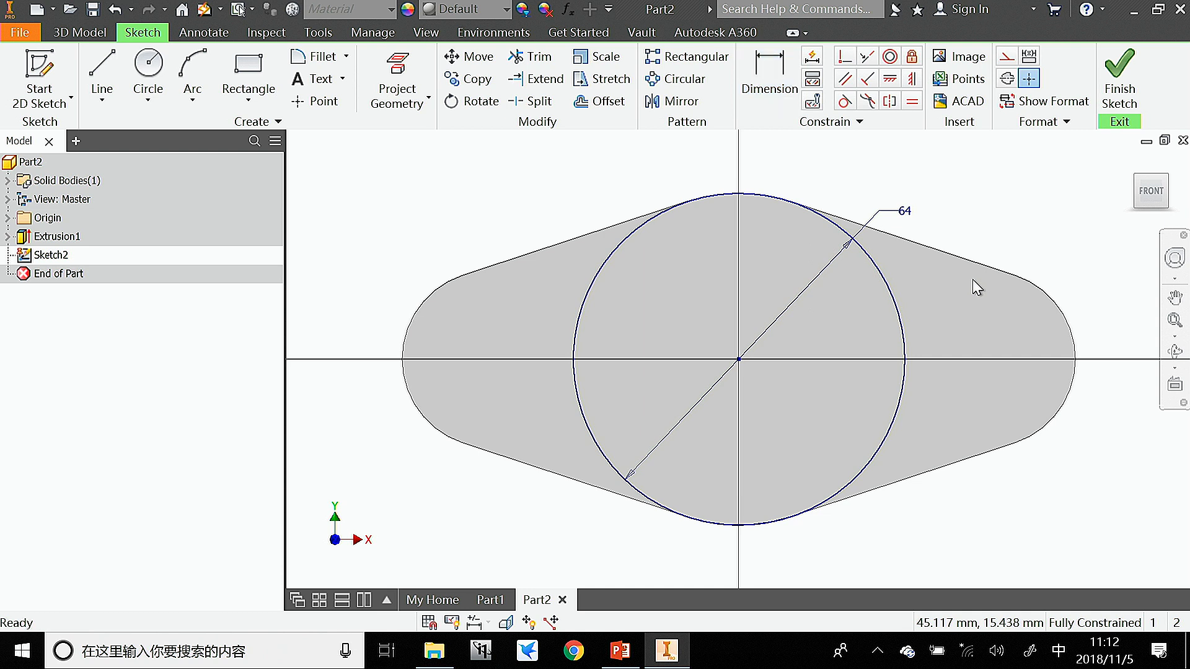
# Delete the circle's diameter dimension and resize the unconstrained circle smaller, inside the plate outline
pyautogui.click(905, 212)
pyautogui.press('Delete')
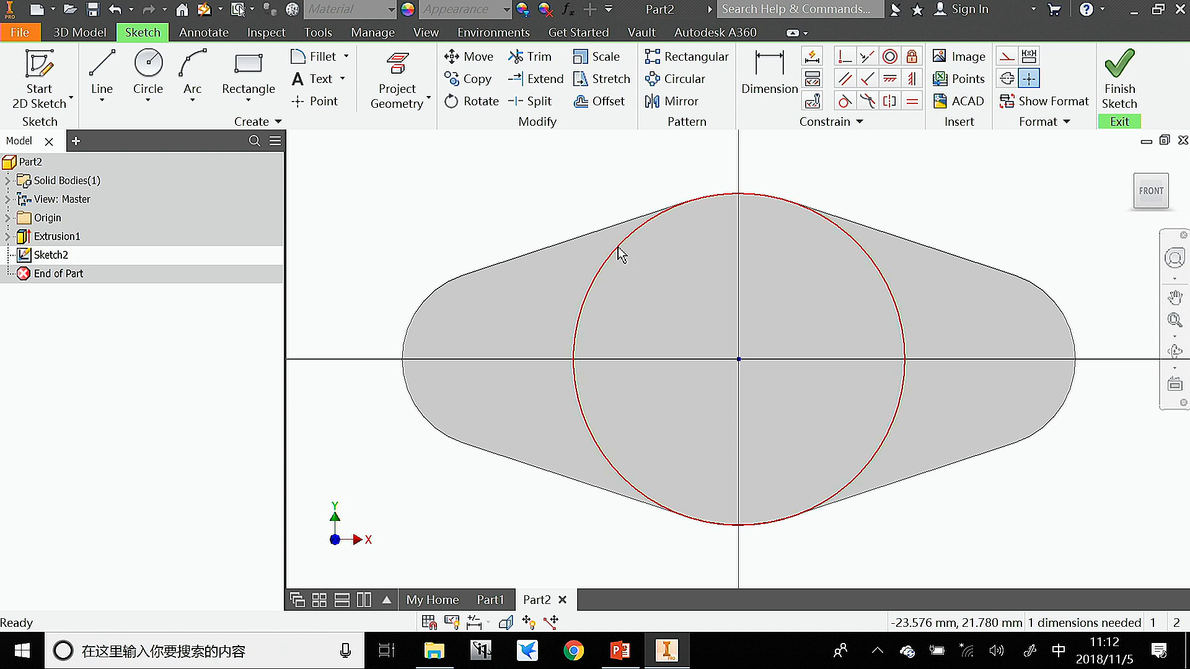
pyautogui.moveTo(621, 254); pyautogui.dragTo(650, 270)
pyautogui.click(601, 186)
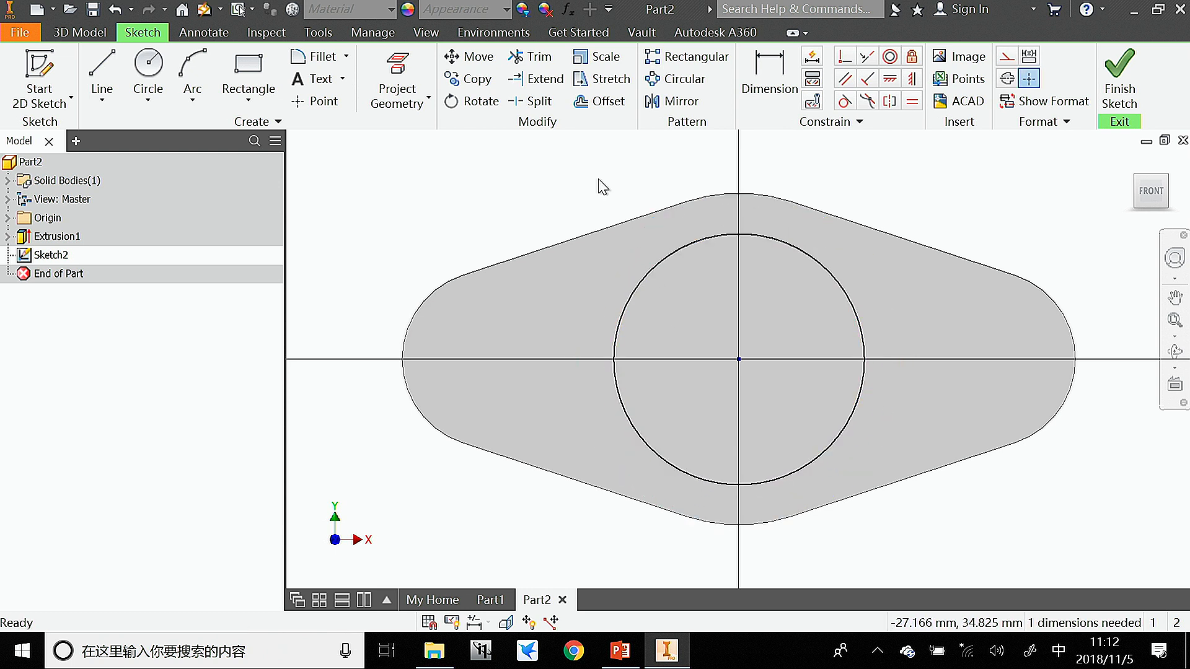
# Apply an Equal constraint between the circle and the plate's upper arc edge
pyautogui.click(911, 102)
pyautogui.click(822, 267)
pyautogui.click(768, 199)
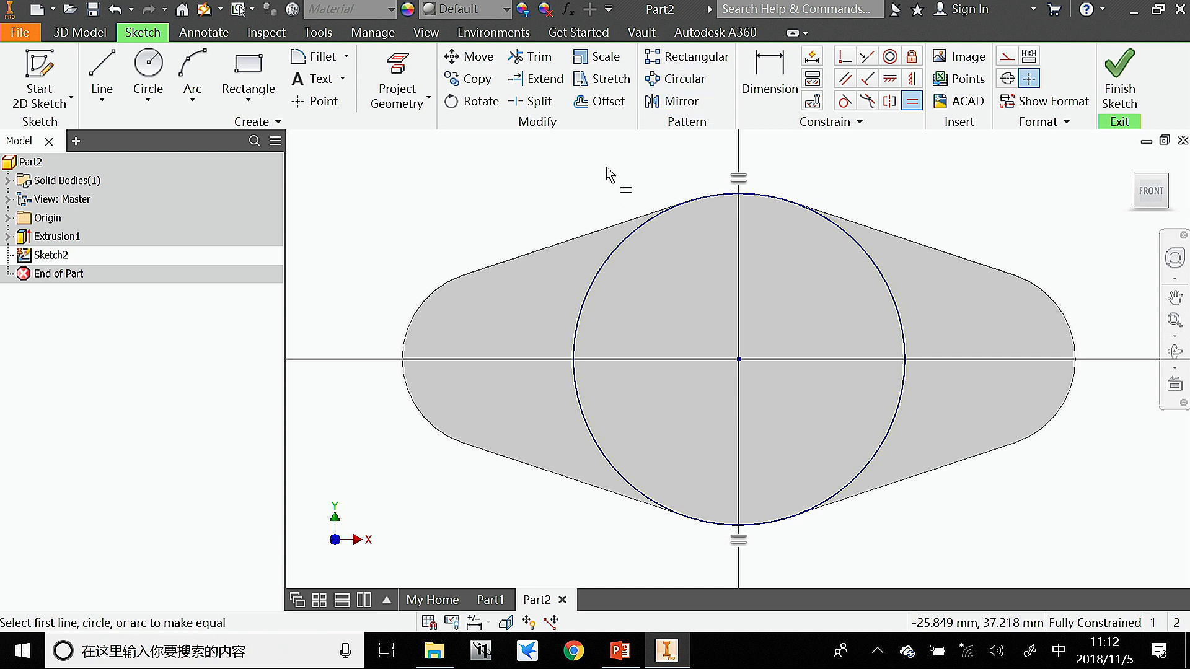
pyautogui.rightClick(888, 184)
pyautogui.click(951, 175)
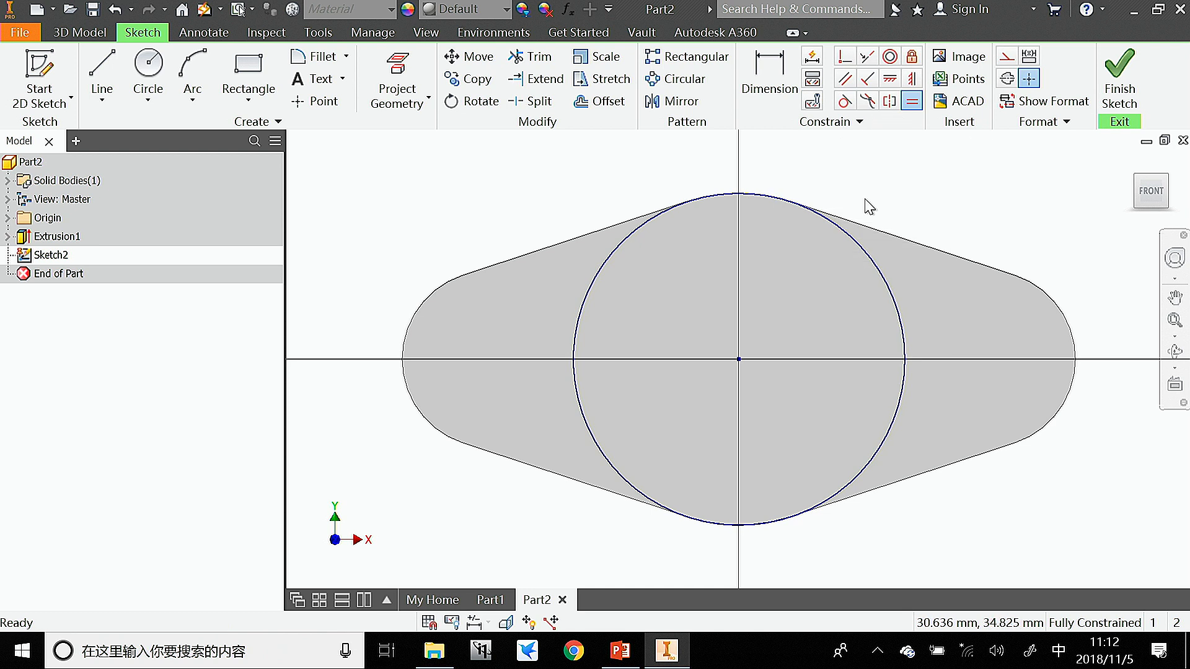
# Delete the constrained circle from the sketch
pyautogui.click(843, 237)
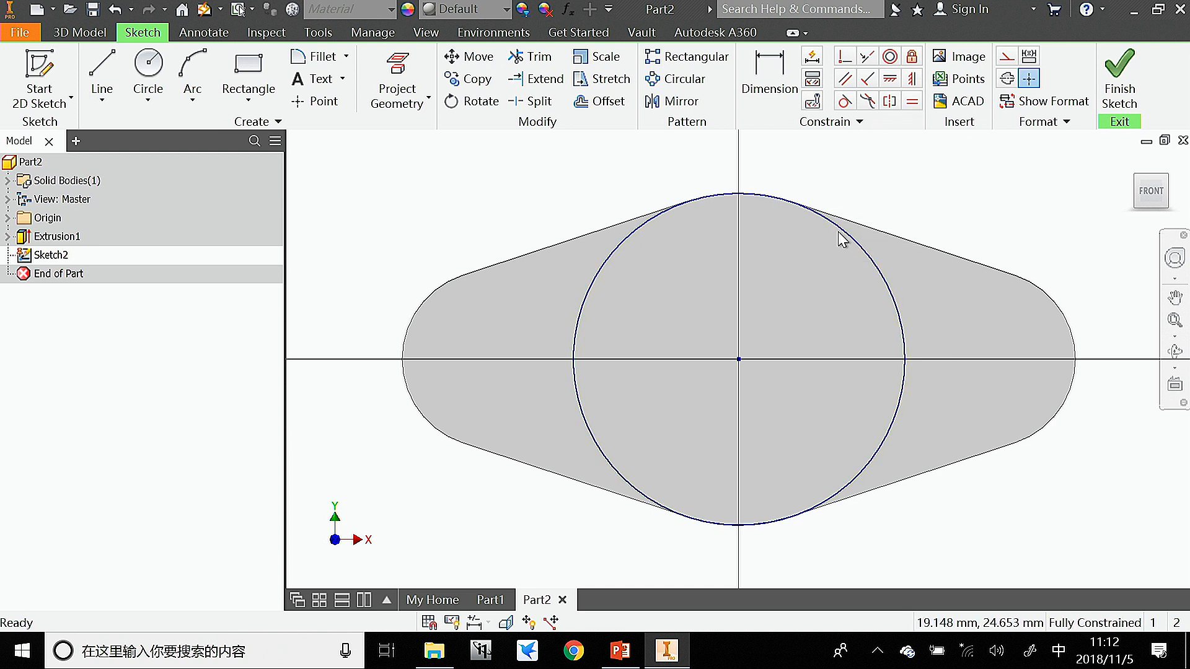
pyautogui.rightClick(842, 239)
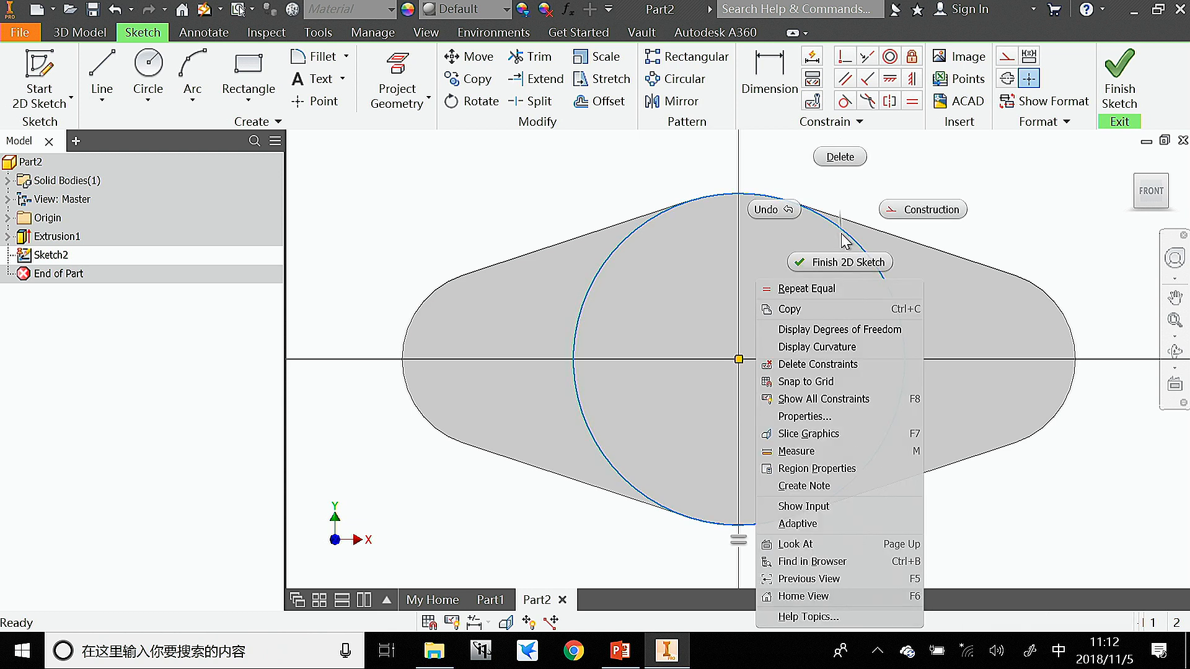
pyautogui.click(840, 158)
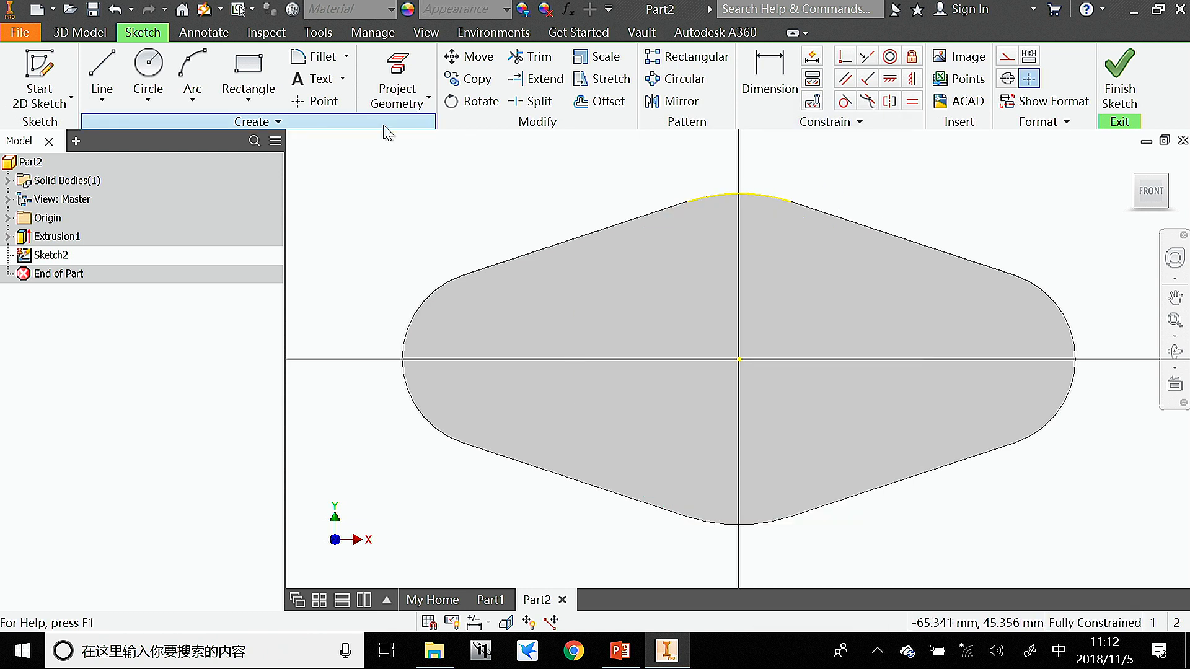
# Draw a circle centred on the origin, sized by snapping to the plate's upper arc, and finish the sketch
pyautogui.click(166, 98)
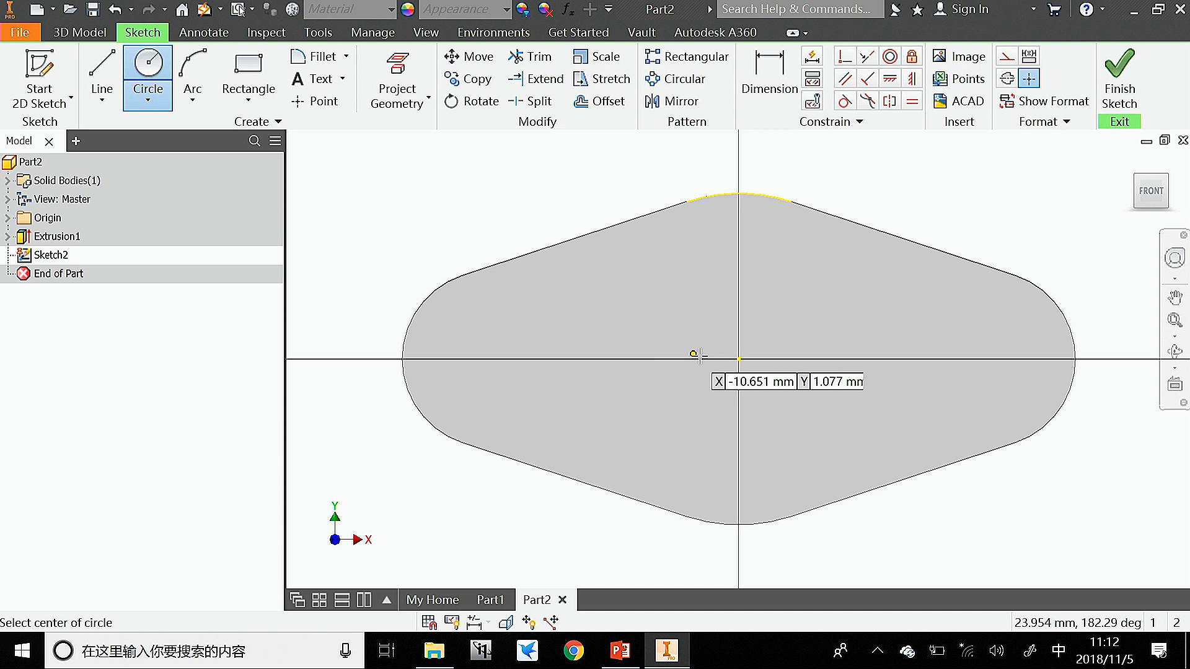
pyautogui.click(739, 359)
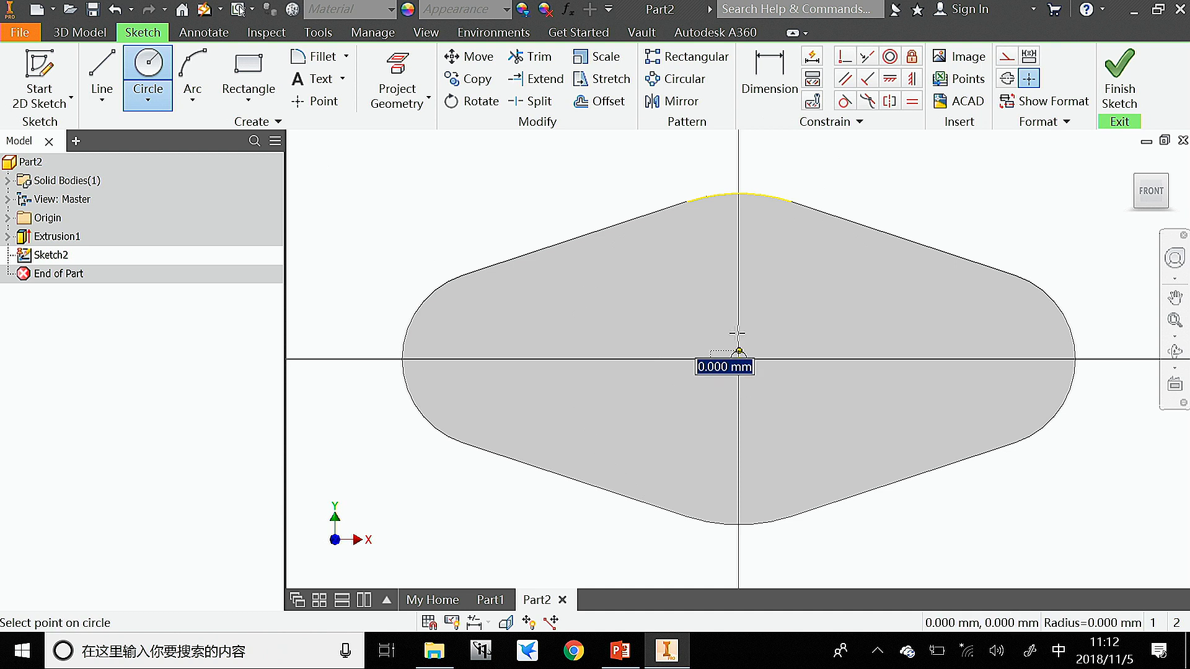
pyautogui.click(756, 196)
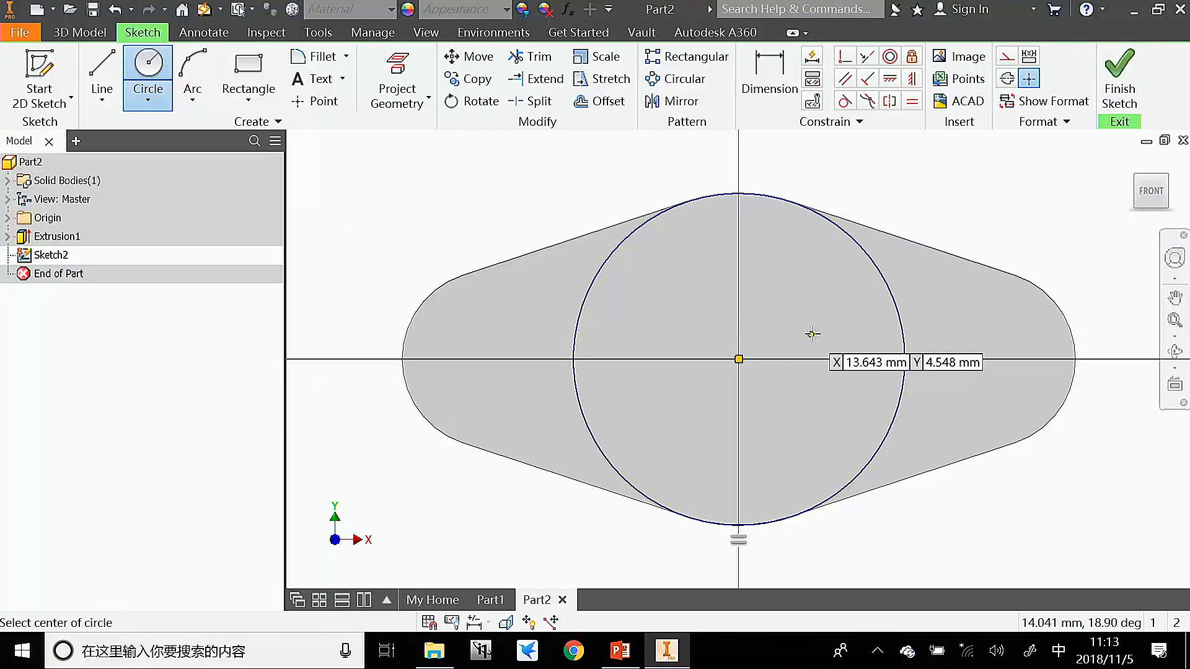
pyautogui.click(1120, 87)
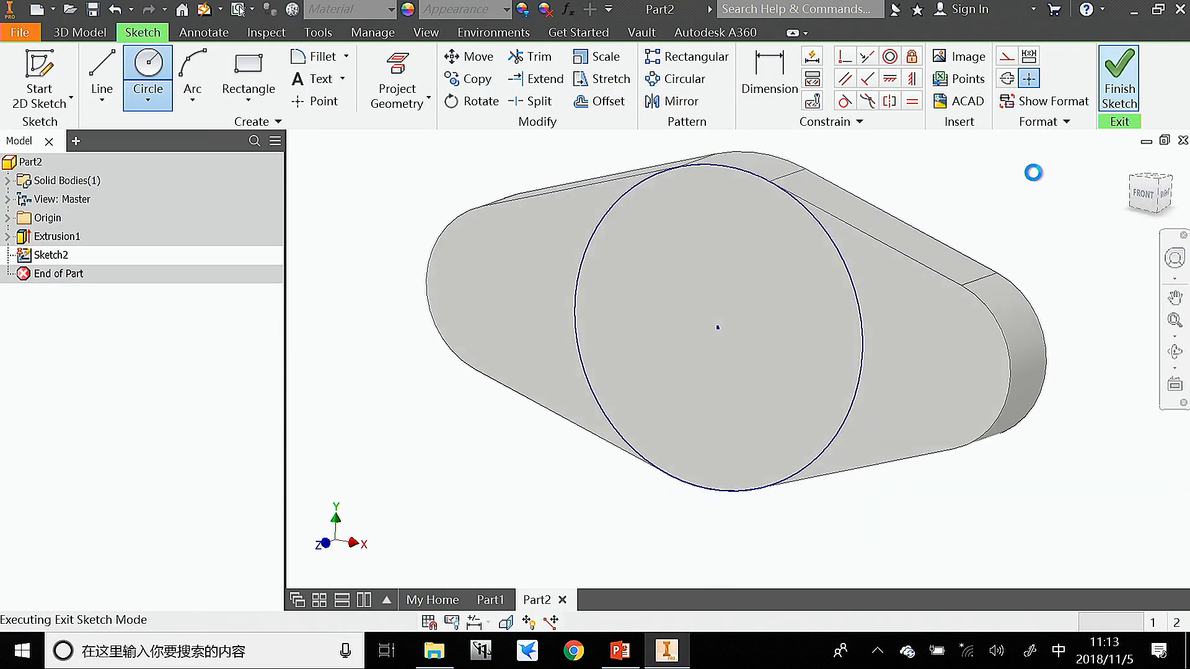
# Start extruding the circle outward from the plate's front face and consult the reference drawing in PowerPoint for the distance
pyautogui.scroll(-3, 813, 247)
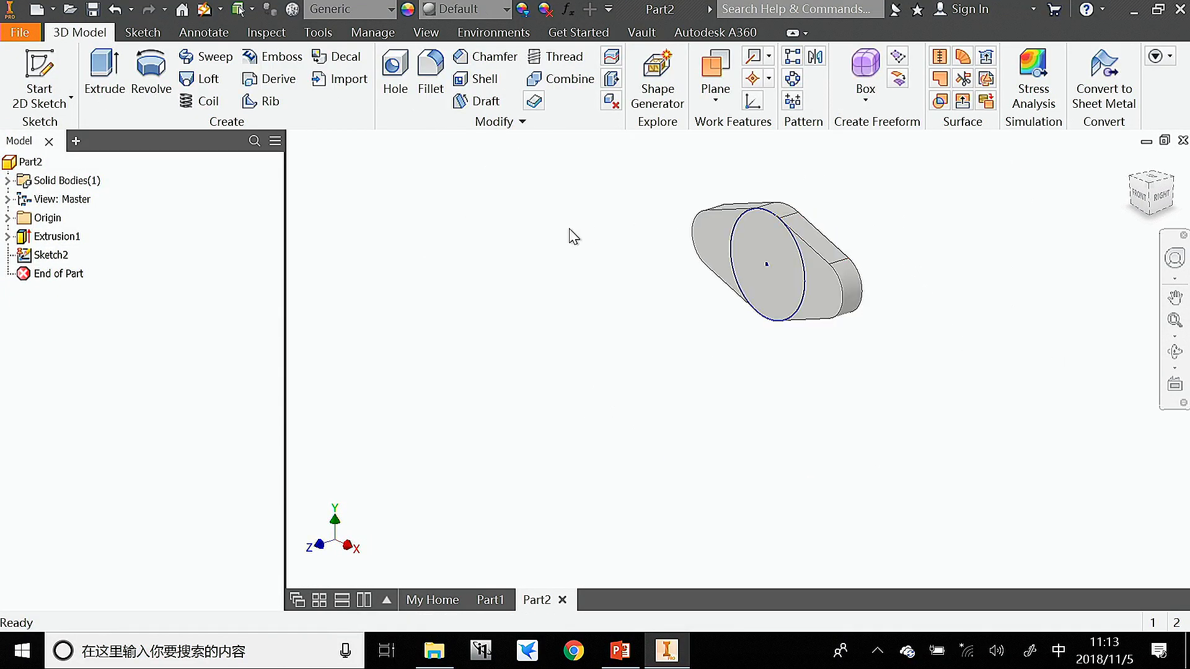
pyautogui.click(99, 76)
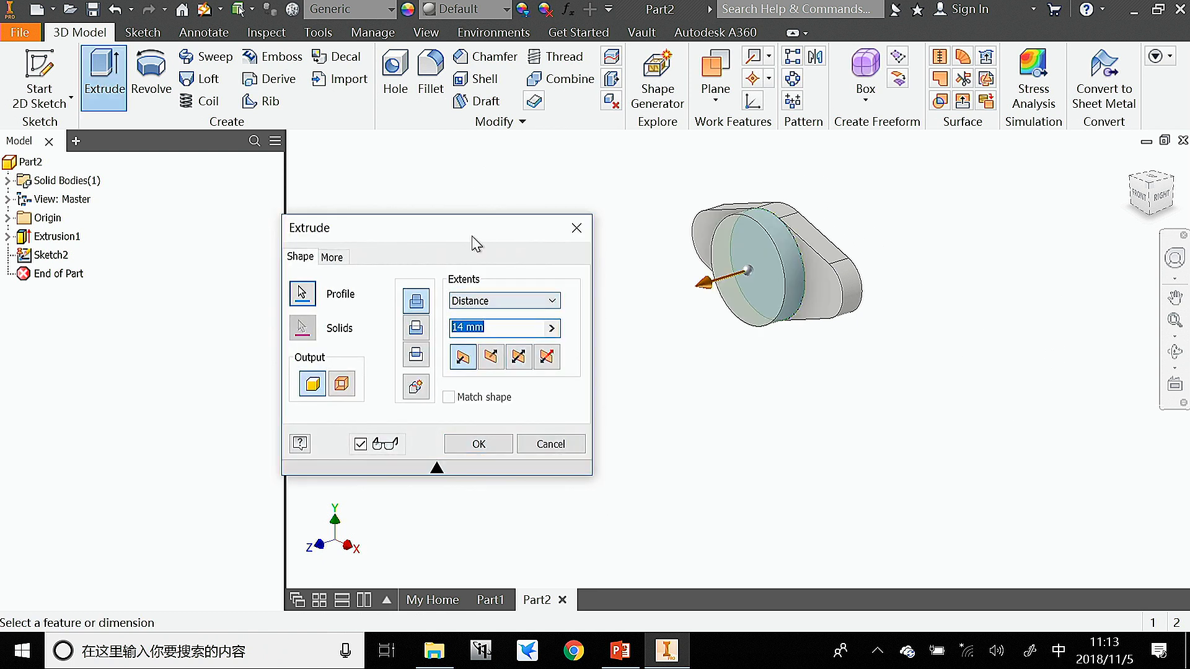
pyautogui.moveTo(479, 240); pyautogui.dragTo(476, 199)
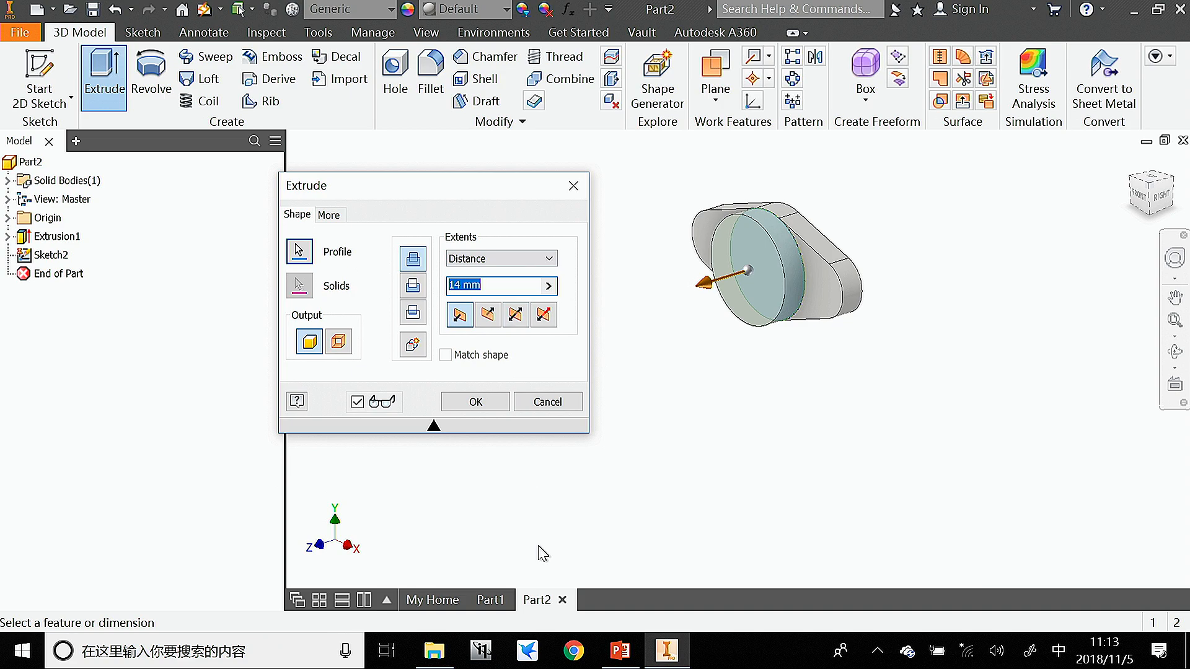
pyautogui.click(620, 651)
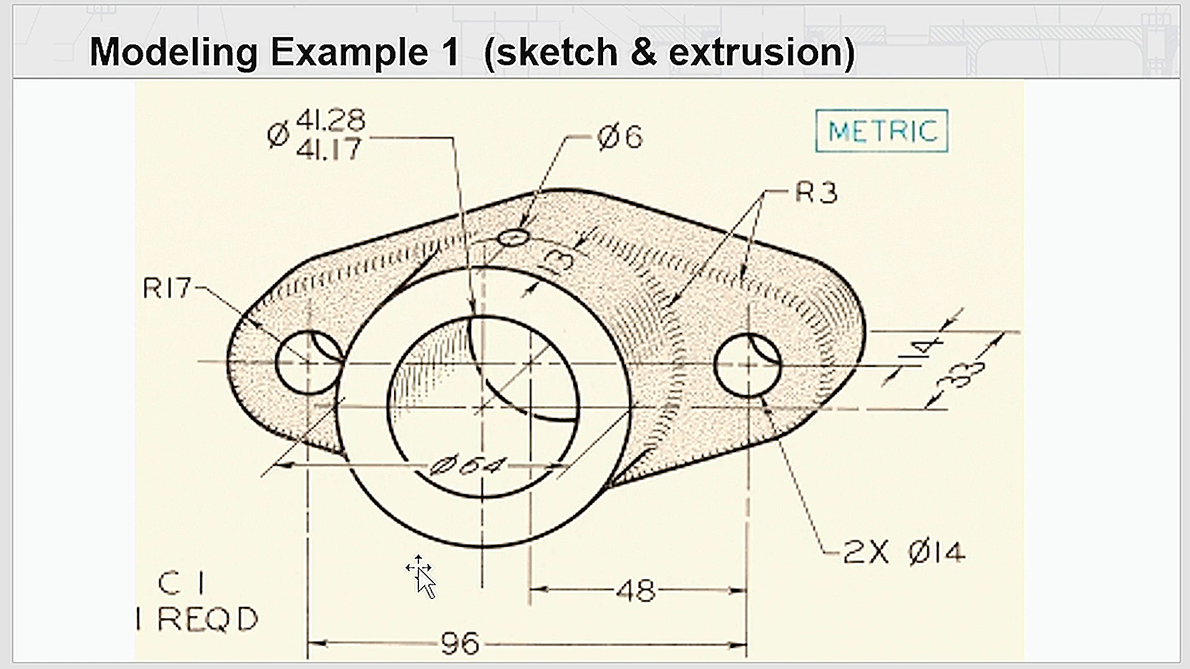